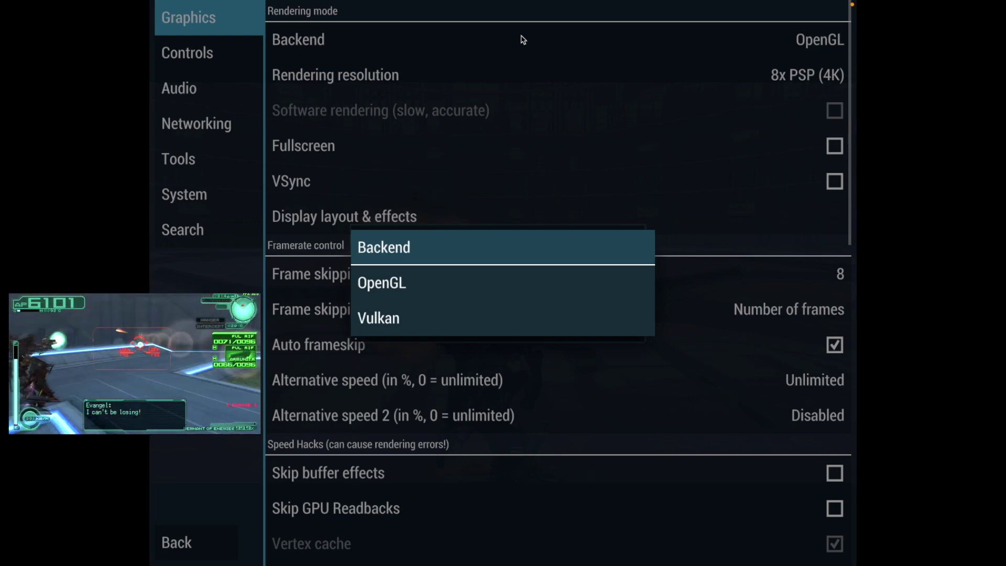
Review the rendering backend choices and the rendering resolution options, keeping the current selections
{"action": "left_click", "coordinate": [373, 185]}
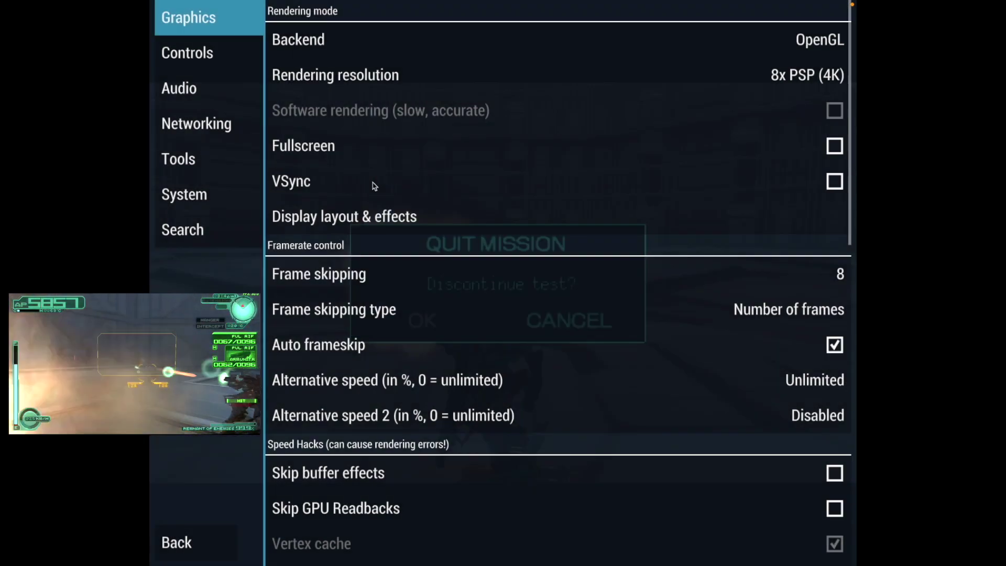
{"action": "left_click", "coordinate": [517, 79]}
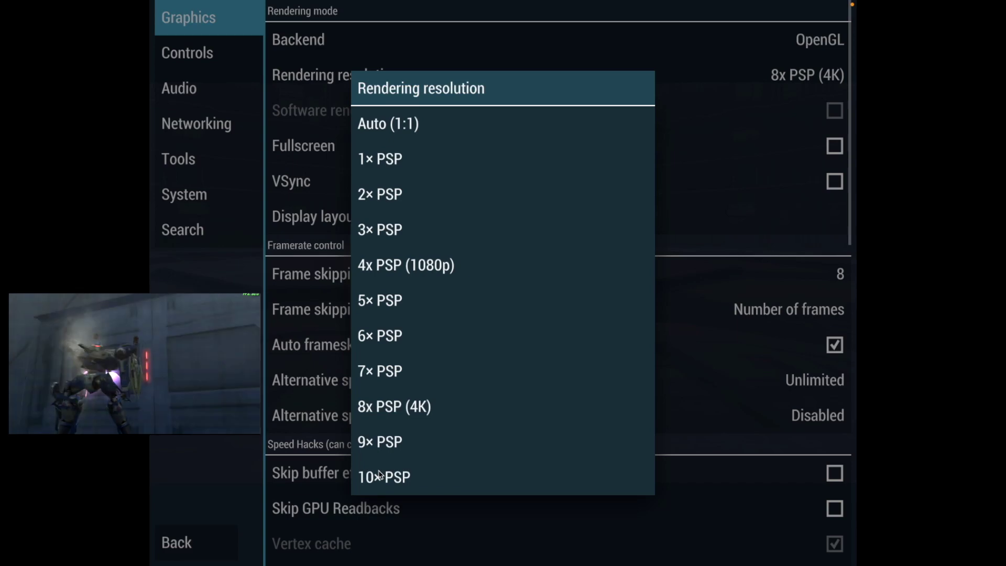
{"action": "left_click", "coordinate": [323, 390]}
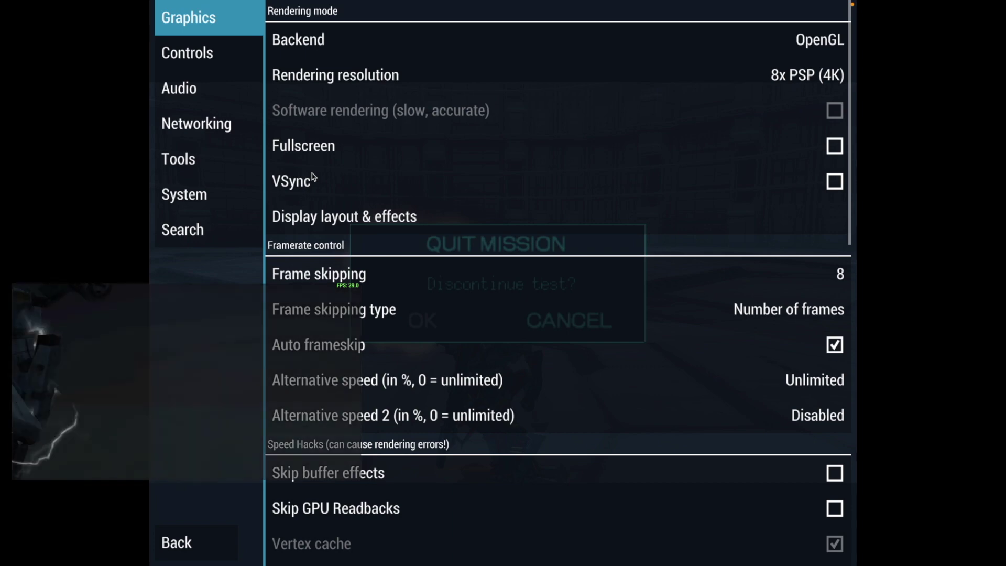
Look through the available postprocessing shaders in the display layout and effects settings, and return to the graphics settings
{"action": "scroll", "coordinate": [313, 177], "scroll_direction": "down", "scroll_amount": 1}
{"action": "left_click", "coordinate": [313, 174]}
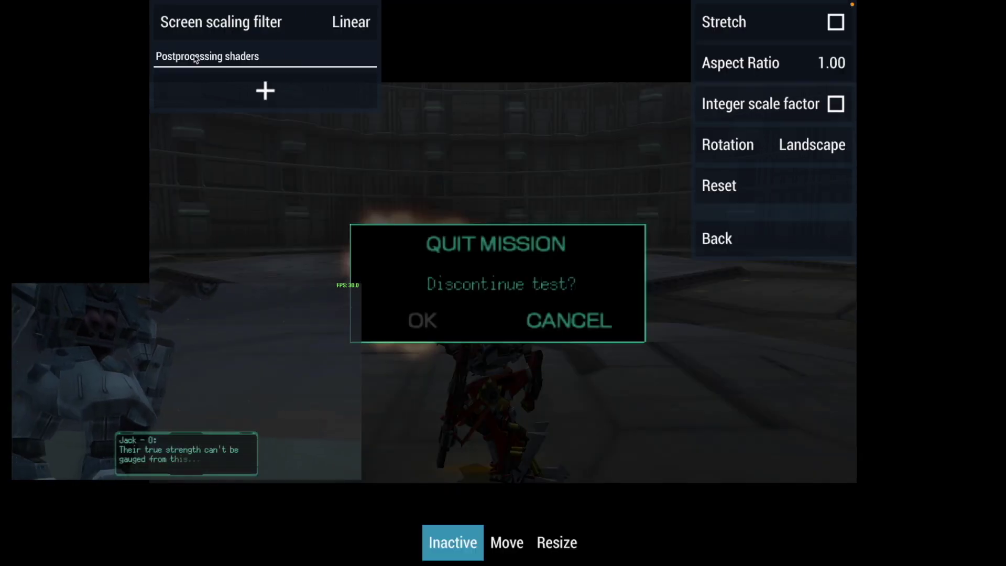
{"action": "left_click", "coordinate": [249, 83]}
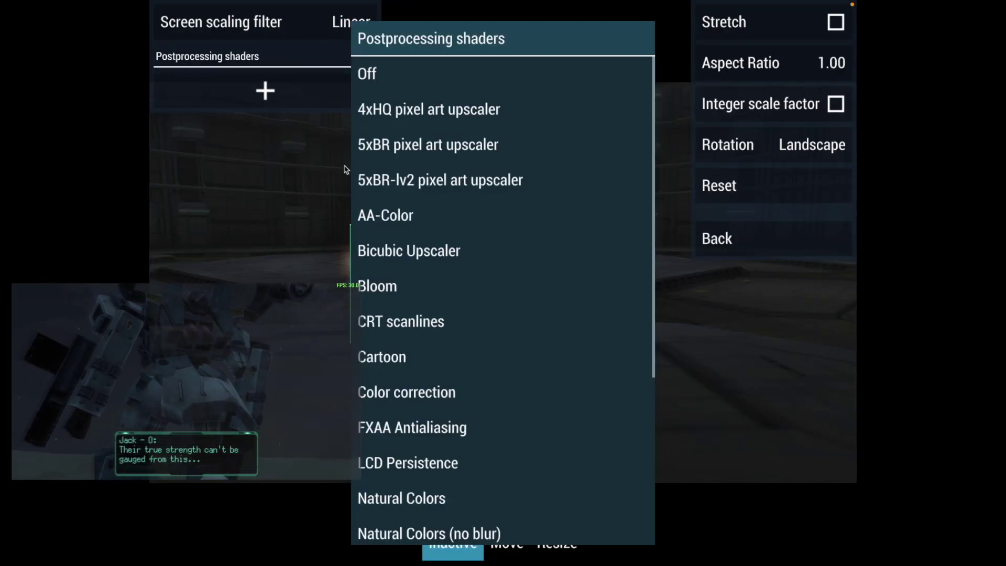
{"action": "scroll", "coordinate": [391, 231], "scroll_direction": "down", "scroll_amount": 5}
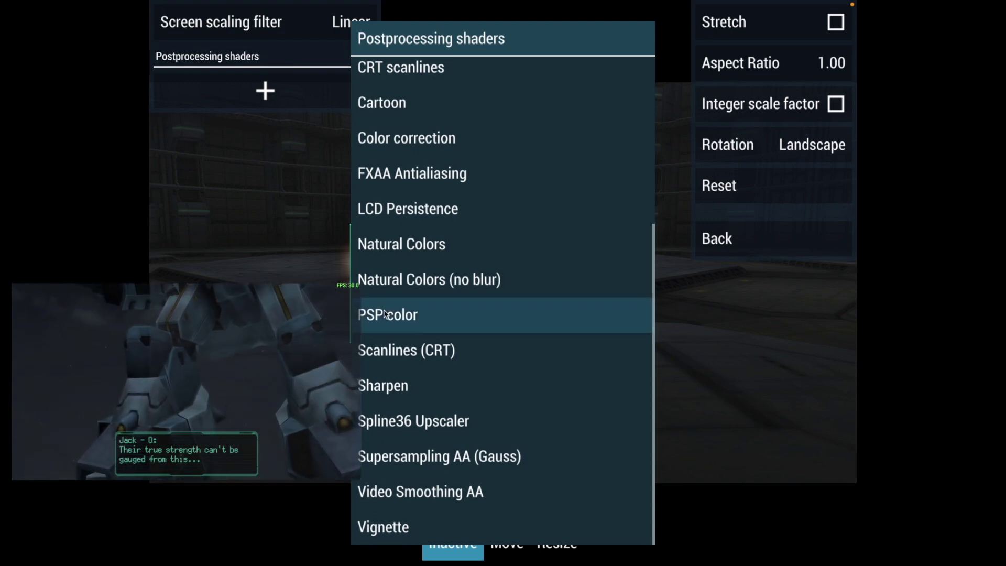
{"action": "left_click", "coordinate": [420, 319]}
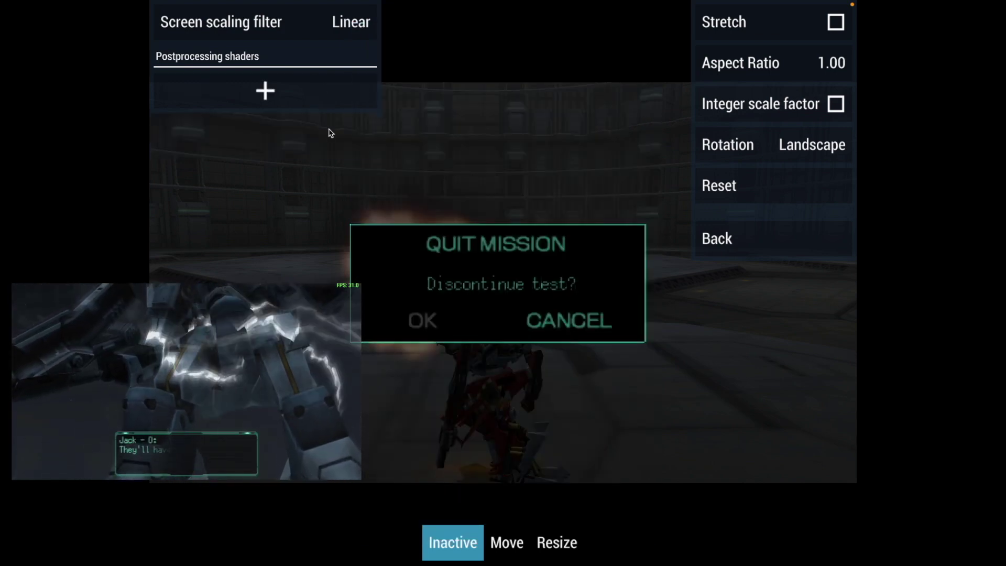
{"action": "left_click", "coordinate": [292, 94]}
{"action": "key", "text": "Escape"}
{"action": "key", "text": "Escape"}
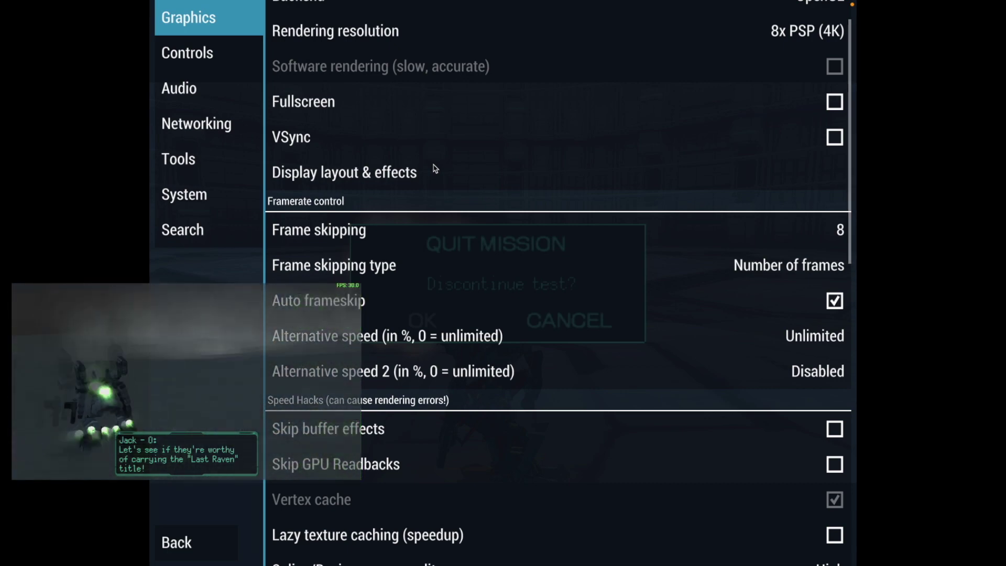
Review the frame skipping type choices and the options for buffering graphics commands without changing either setting
{"action": "left_click", "coordinate": [314, 266]}
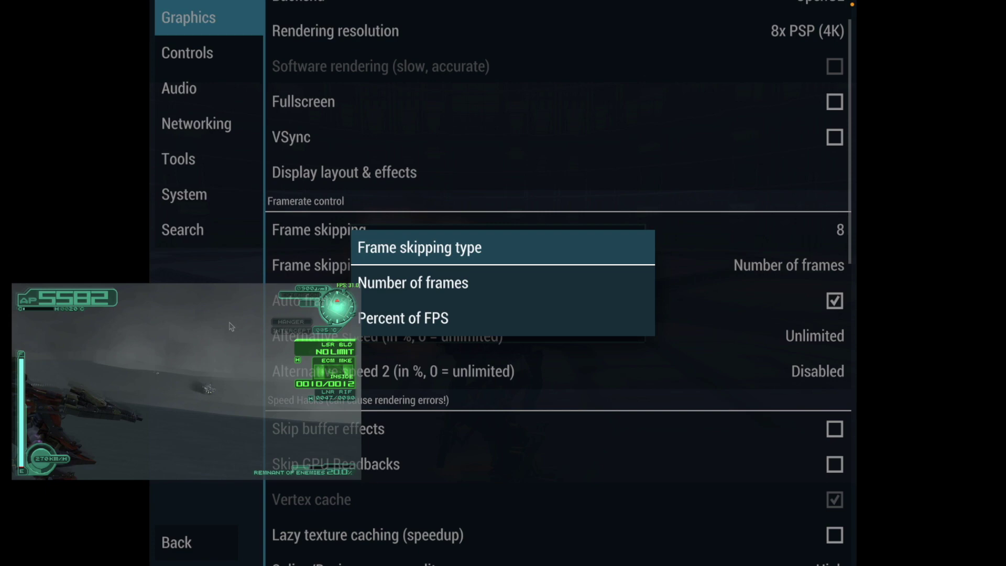
{"action": "left_click", "coordinate": [231, 327]}
{"action": "scroll", "coordinate": [272, 404], "scroll_direction": "down", "scroll_amount": 4}
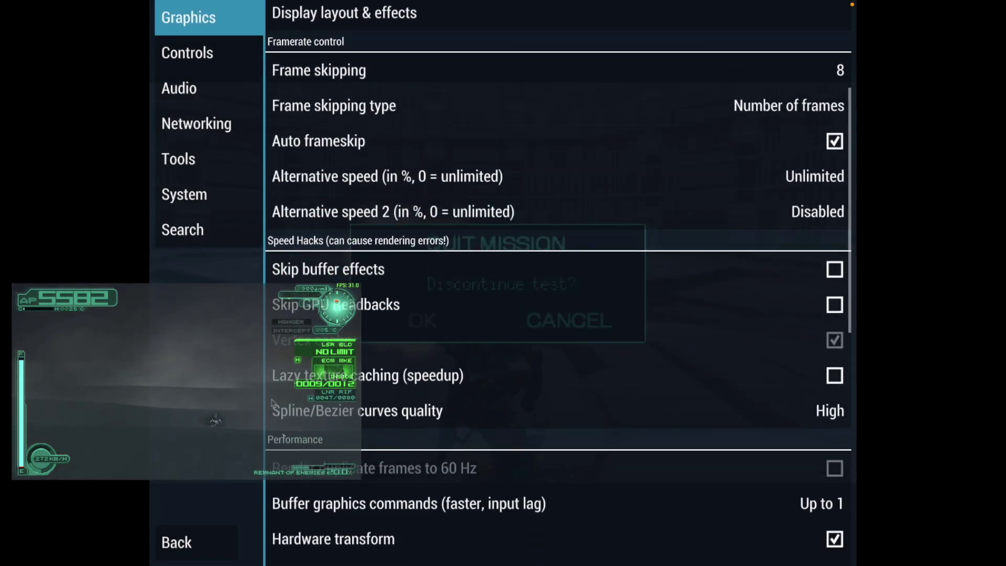
{"action": "scroll", "coordinate": [483, 317], "scroll_direction": "down", "scroll_amount": 2}
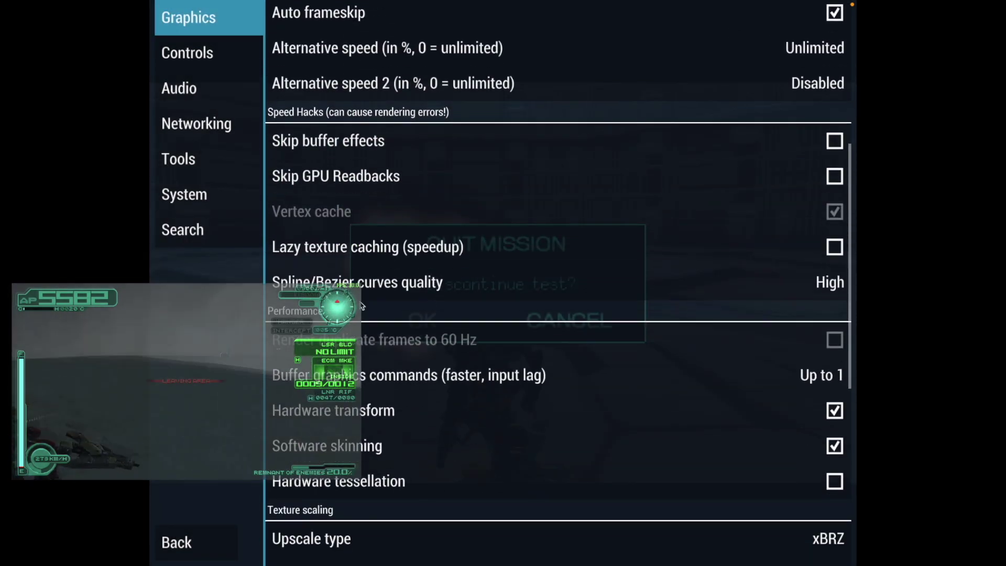
{"action": "scroll", "coordinate": [360, 305], "scroll_direction": "down", "scroll_amount": 5}
{"action": "left_click", "coordinate": [333, 112]}
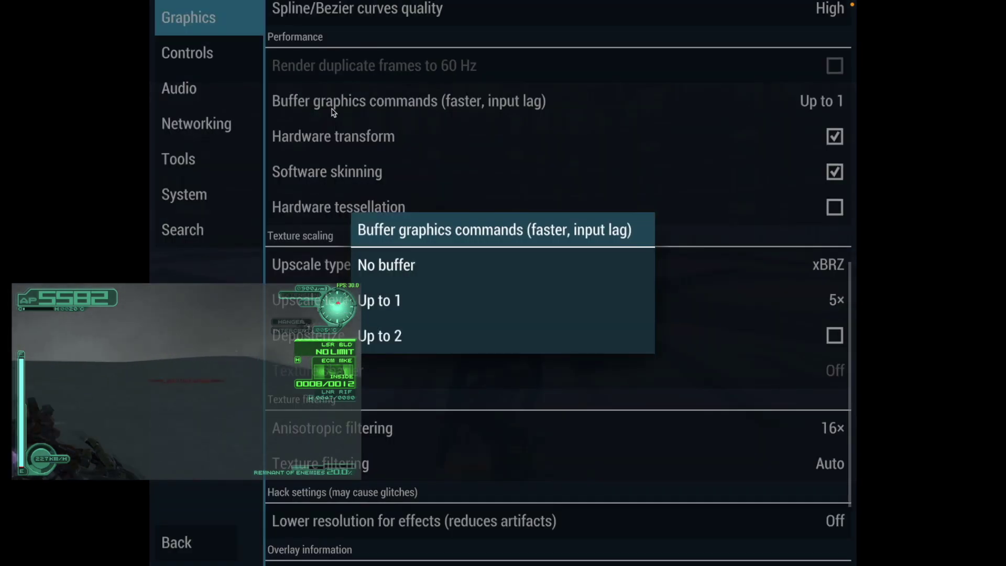
{"action": "left_click", "coordinate": [388, 113]}
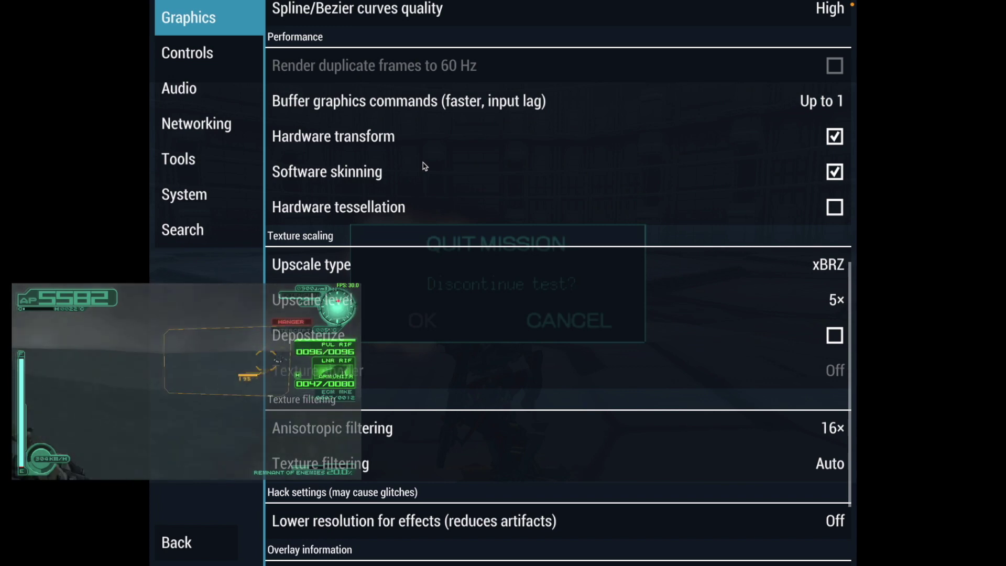
Review the texture upscale level and anisotropic filtering options, leaving both settings as they are
{"action": "scroll", "coordinate": [424, 167], "scroll_direction": "down", "scroll_amount": 3}
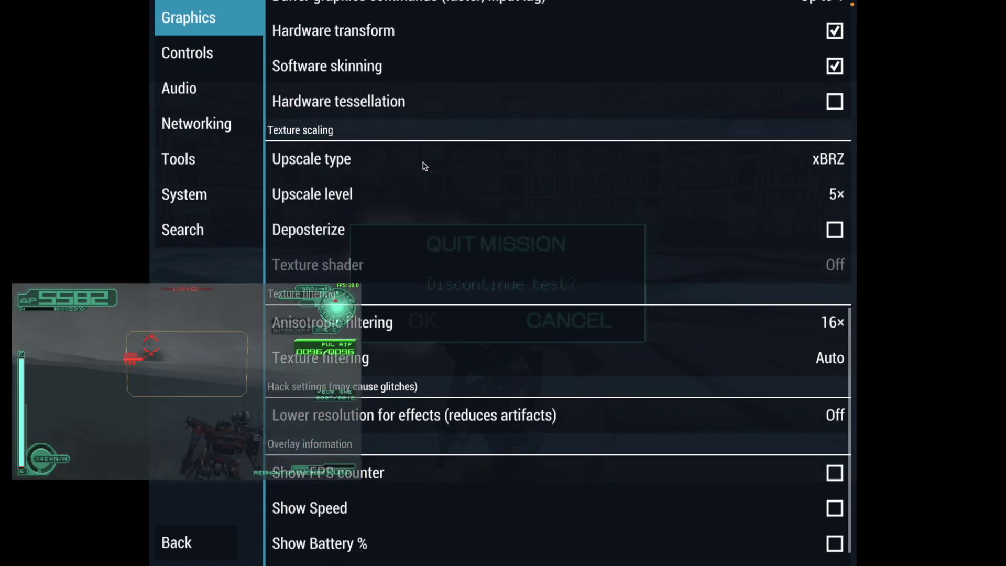
{"action": "left_click", "coordinate": [417, 193]}
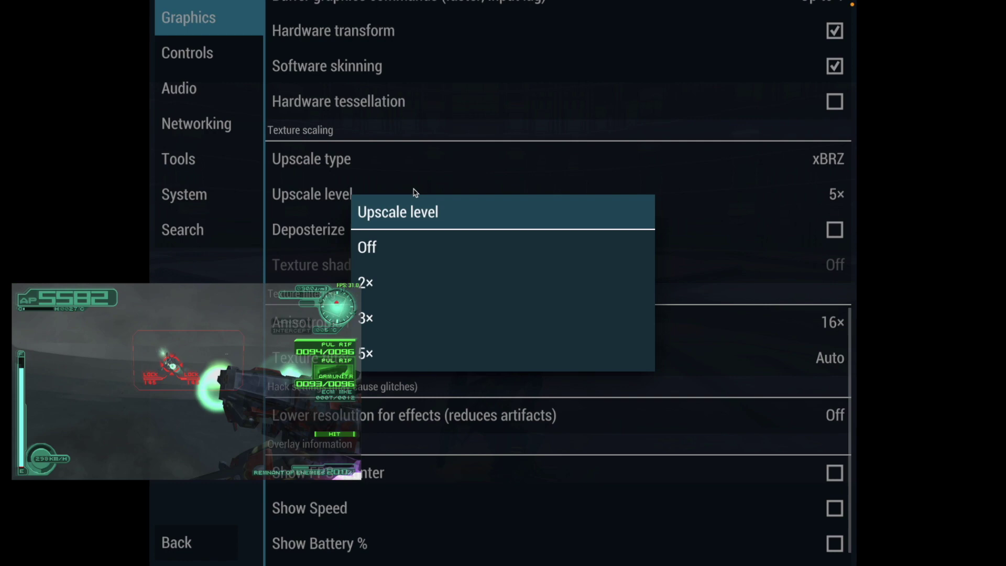
{"action": "left_click", "coordinate": [334, 227]}
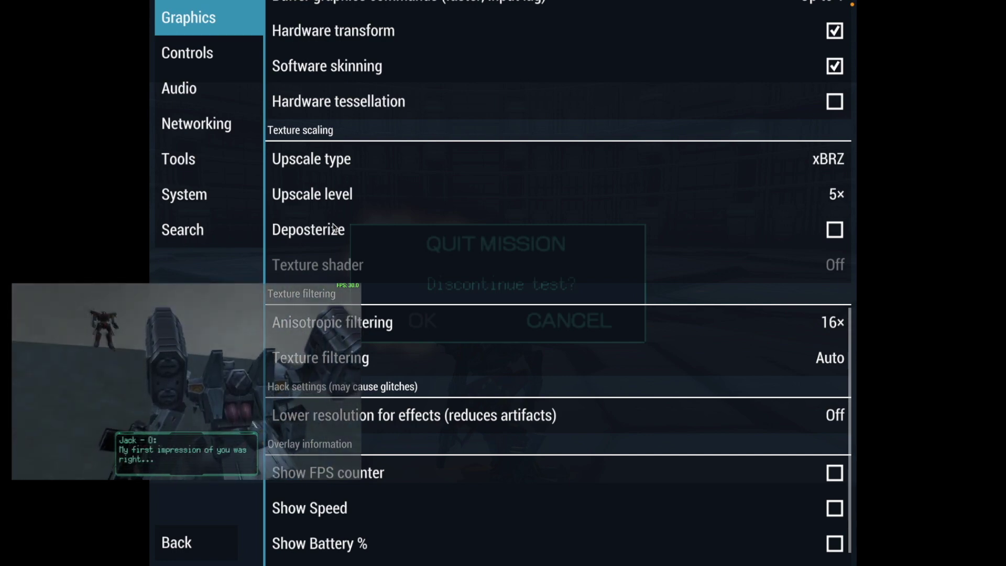
{"action": "left_click", "coordinate": [444, 193]}
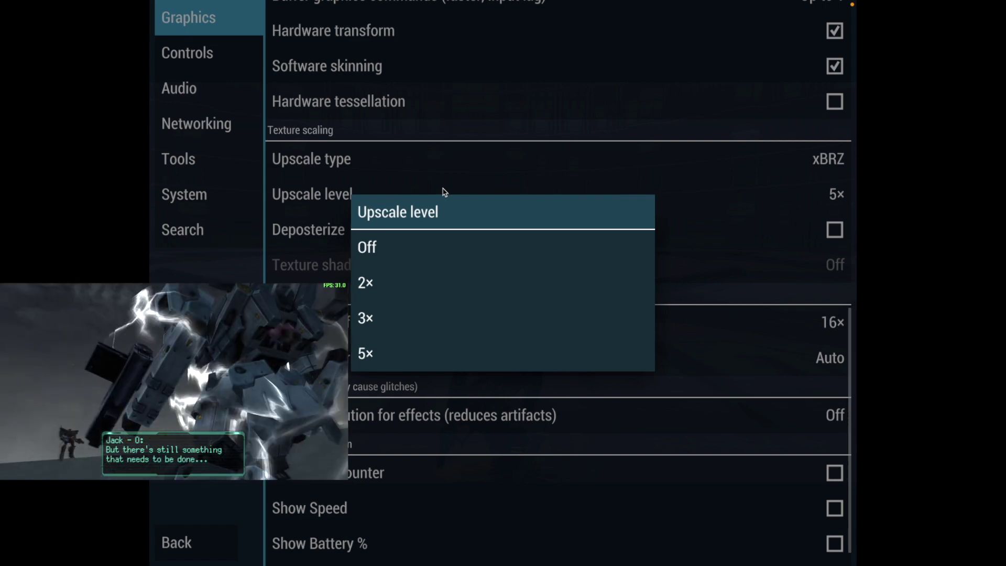
{"action": "left_click", "coordinate": [272, 259]}
{"action": "scroll", "coordinate": [272, 259], "scroll_direction": "down", "scroll_amount": 1}
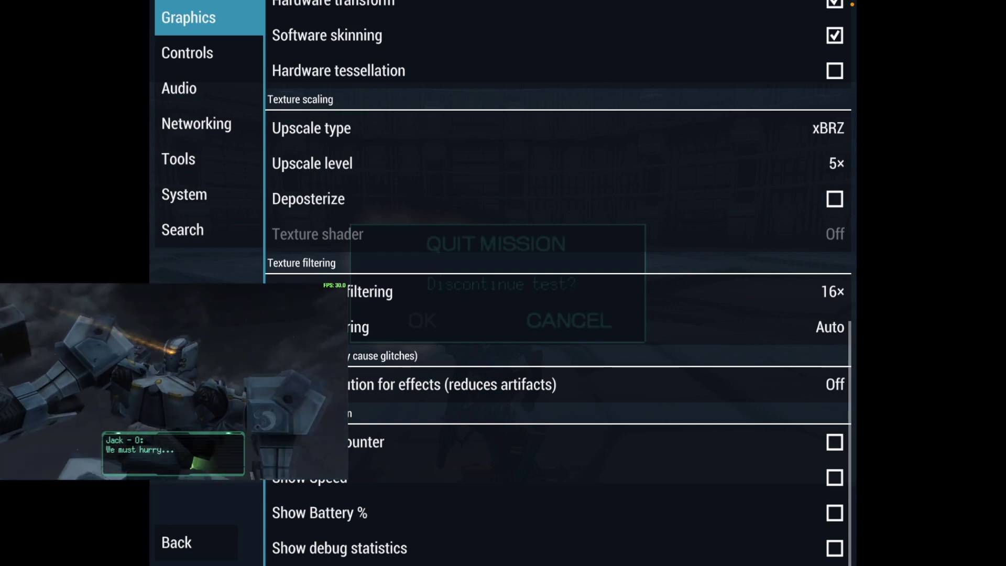
{"action": "left_click", "coordinate": [304, 291]}
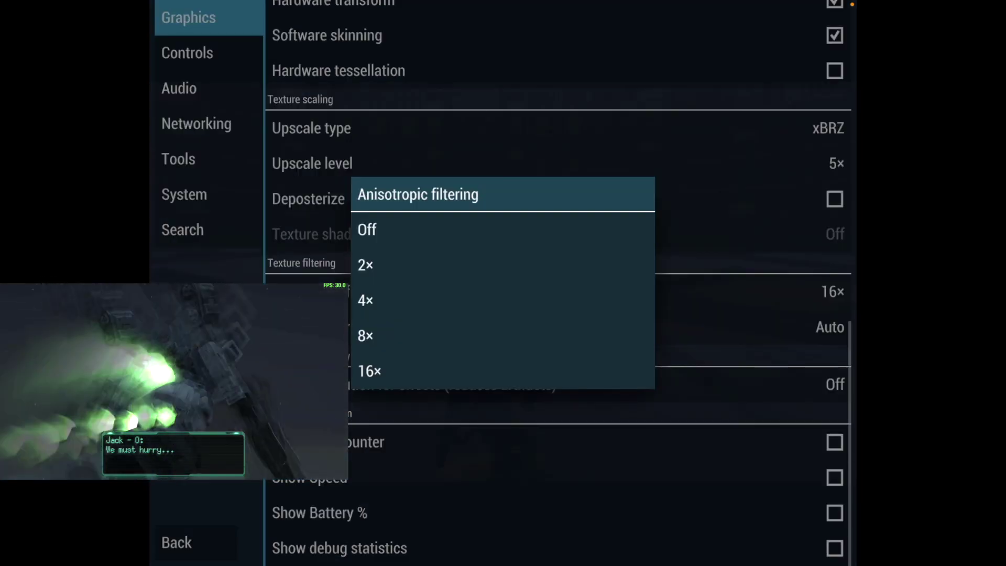
{"action": "key", "text": "Escape"}
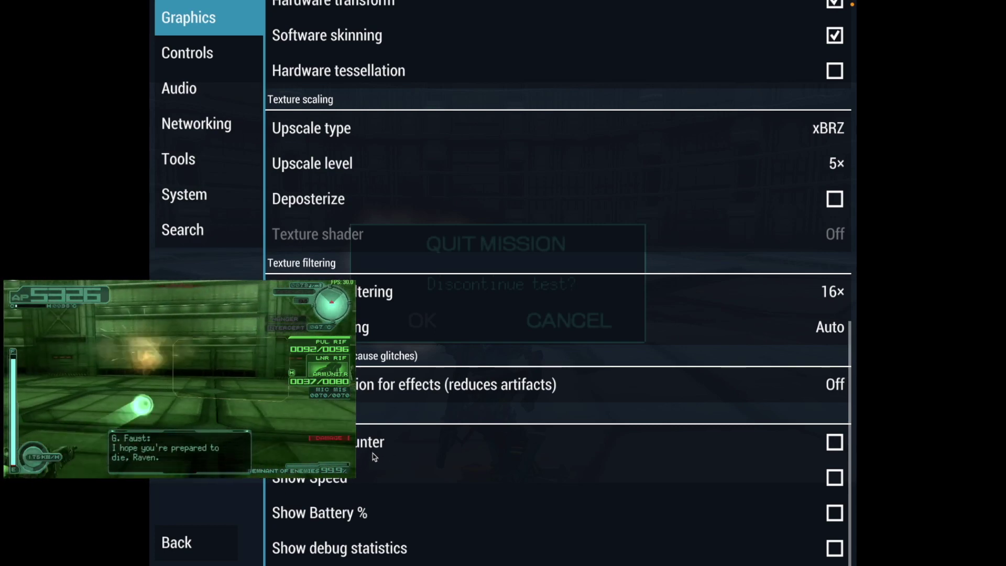
Enable the FPS counter and speed display in the overlay information settings
{"action": "left_click", "coordinate": [388, 443]}
{"action": "left_click", "coordinate": [342, 480]}
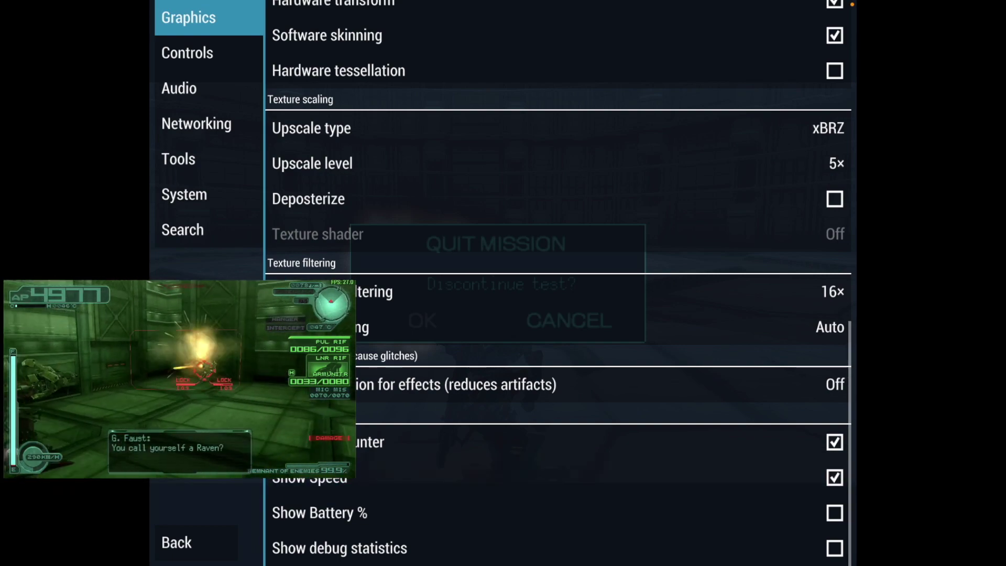
Look over the controls settings and the audio settings for volume and output device
{"action": "key", "text": "Down"}
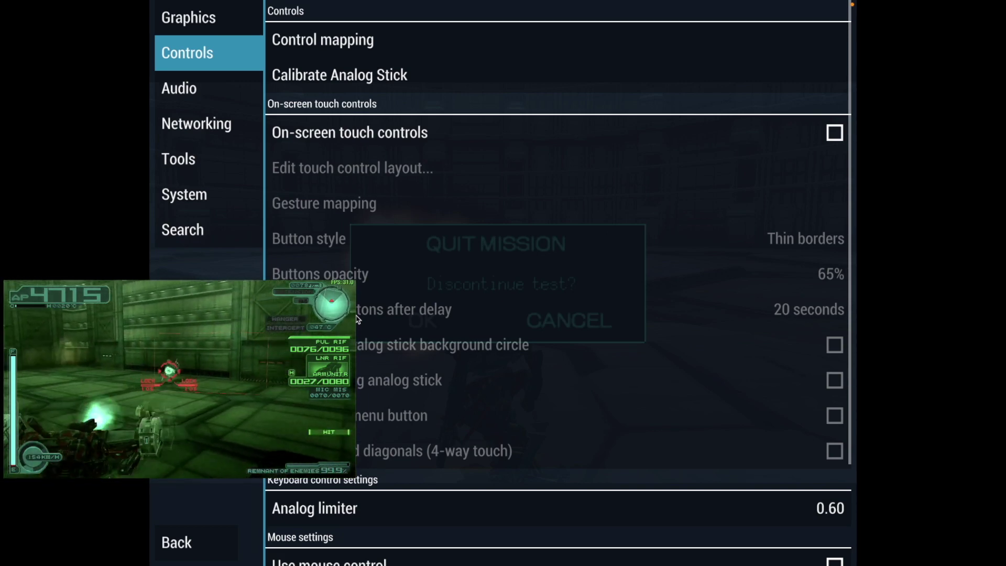
{"action": "key", "text": "Down"}
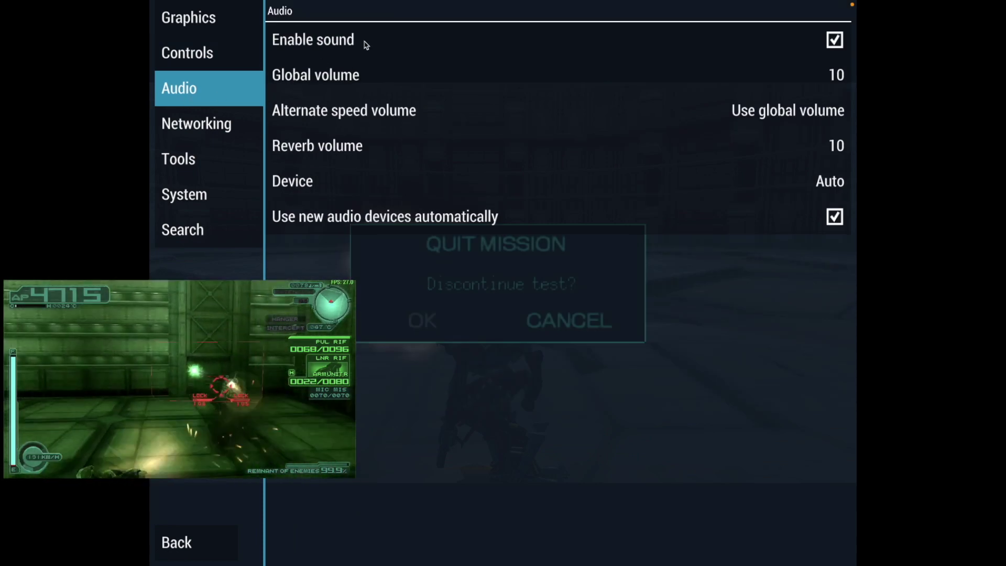
{"action": "left_click", "coordinate": [366, 74]}
{"action": "left_click", "coordinate": [396, 118]}
{"action": "left_click", "coordinate": [397, 109]}
{"action": "left_click", "coordinate": [330, 191]}
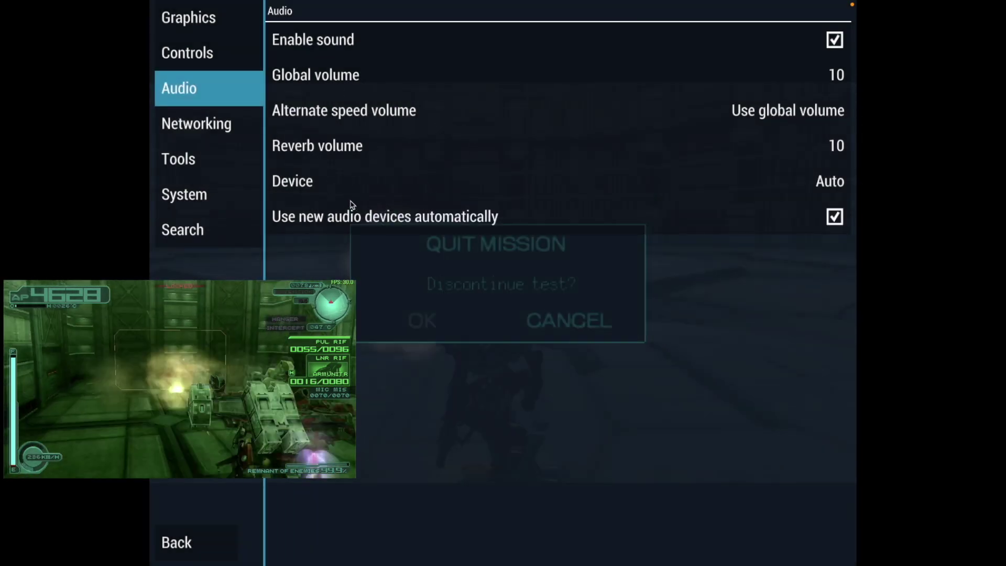
Check the networking settings and browse the list of saved game data
{"action": "left_click", "coordinate": [198, 135]}
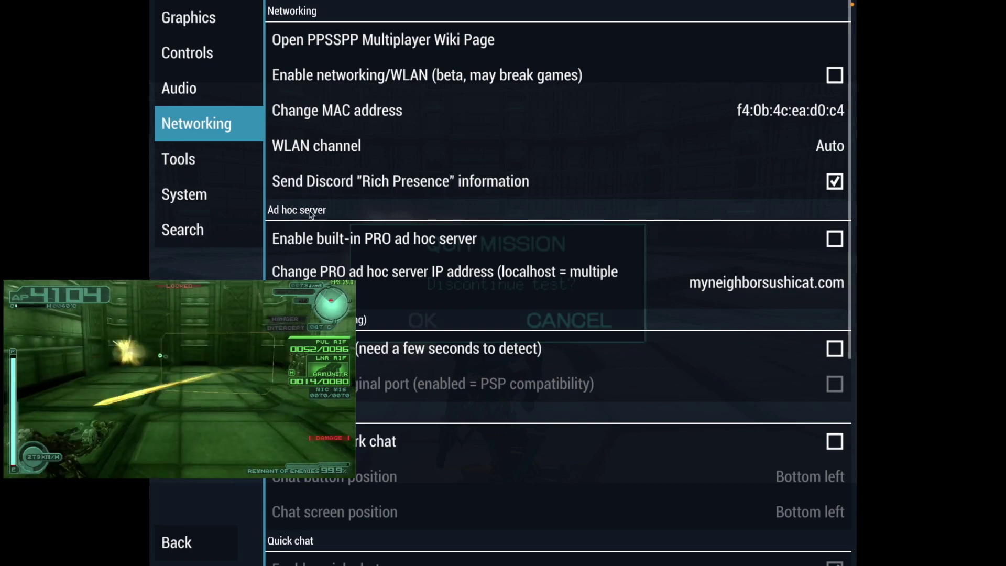
{"action": "left_click", "coordinate": [178, 177]}
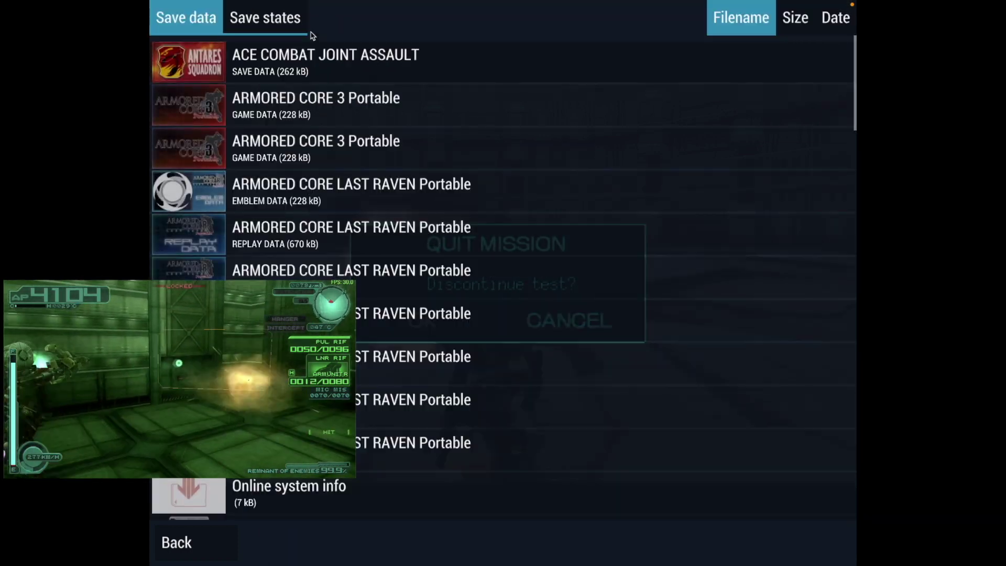
{"action": "left_click", "coordinate": [317, 38]}
{"action": "scroll", "coordinate": [252, 246], "scroll_direction": "down", "scroll_amount": 15}
{"action": "scroll", "coordinate": [250, 256], "scroll_direction": "up", "scroll_amount": 5}
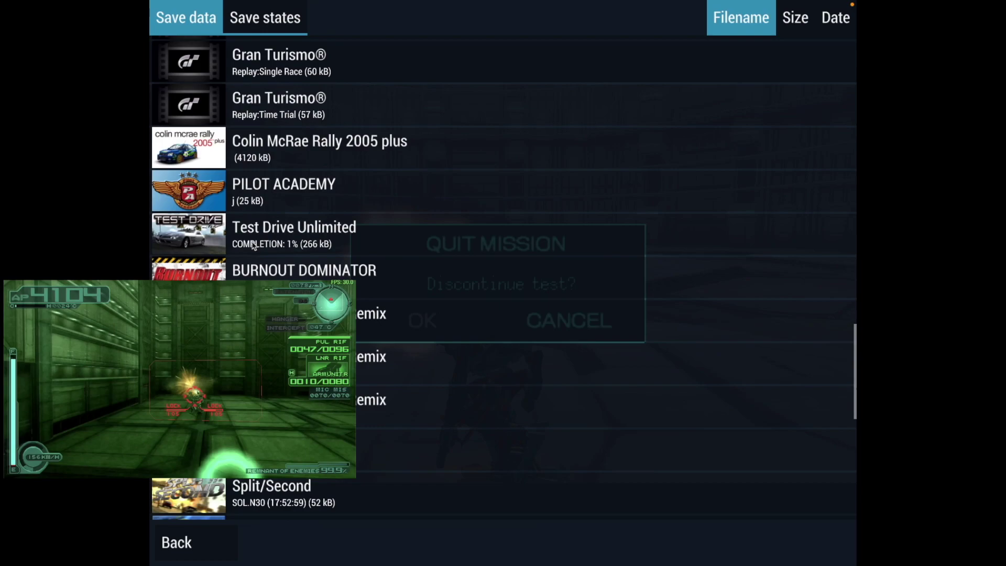
{"action": "scroll", "coordinate": [247, 271], "scroll_direction": "down", "scroll_amount": 4}
{"action": "scroll", "coordinate": [246, 270], "scroll_direction": "up", "scroll_amount": 5}
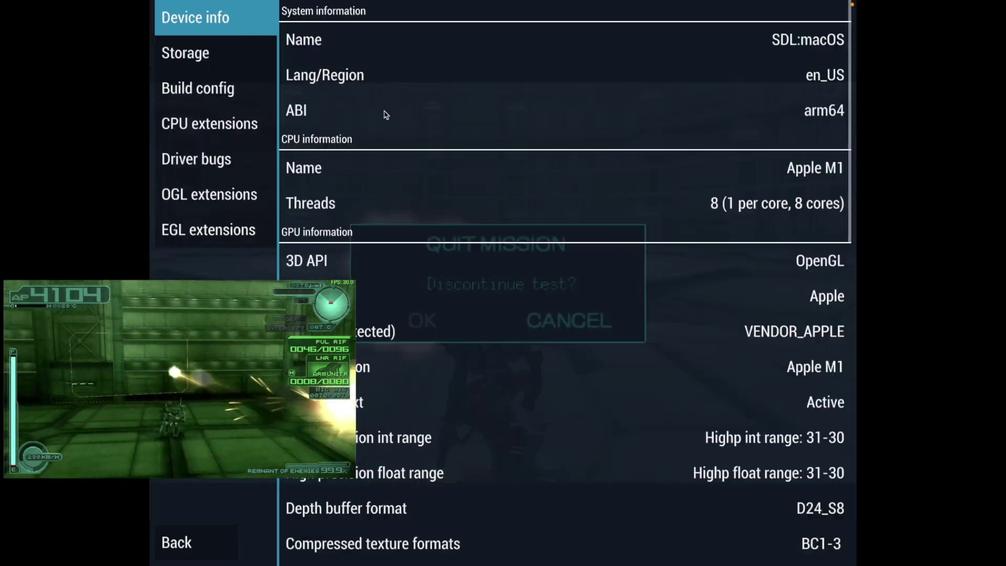
Examine the device information and the storage directories, and leave the system information
{"action": "scroll", "coordinate": [385, 113], "scroll_direction": "down", "scroll_amount": 2}
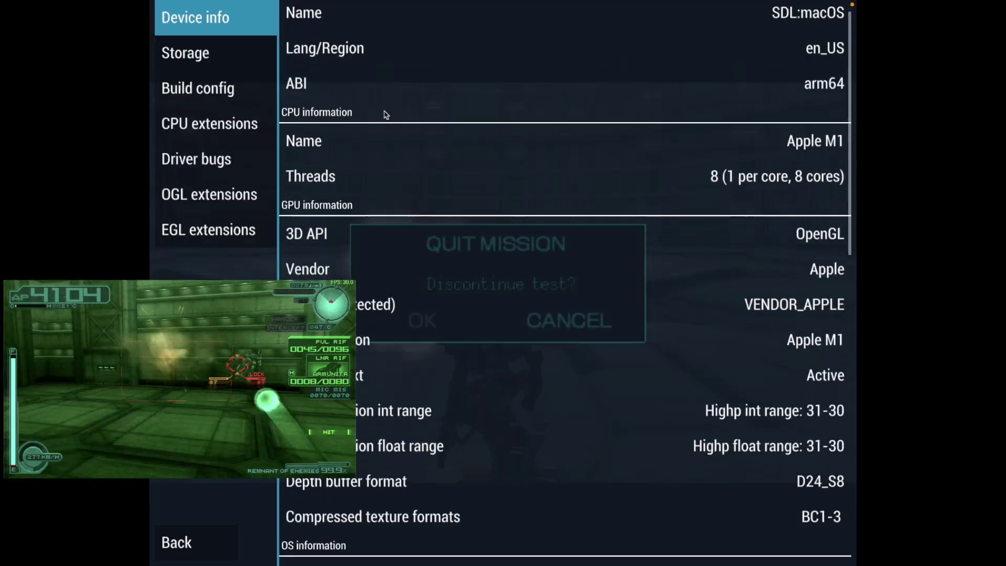
{"action": "scroll", "coordinate": [385, 114], "scroll_direction": "down", "scroll_amount": 10}
{"action": "left_click", "coordinate": [215, 53]}
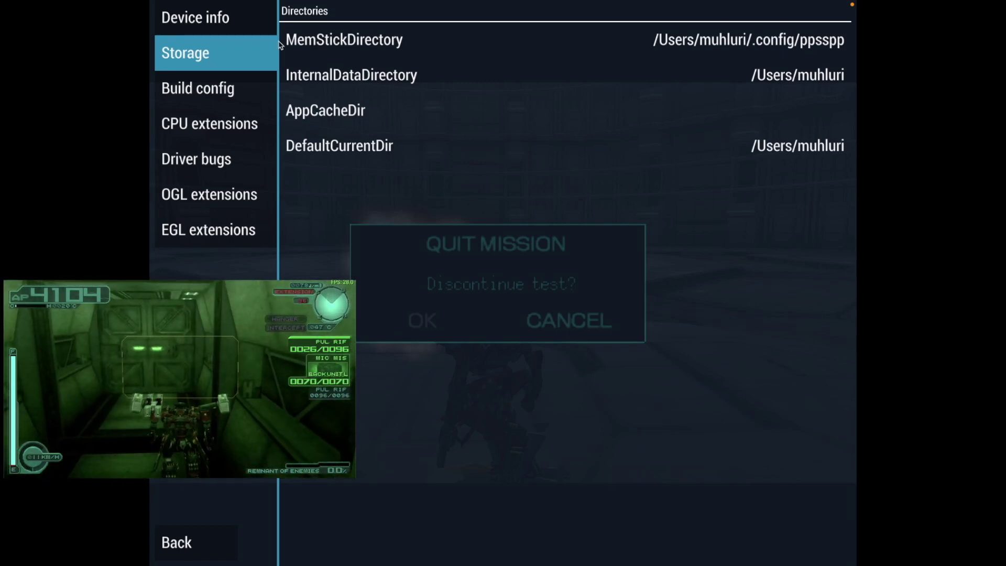
{"action": "key", "text": "Escape"}
Examine the system settings for the PSP memory stick, emulation and general options
{"action": "scroll", "coordinate": [473, 166], "scroll_direction": "down", "scroll_amount": 3}
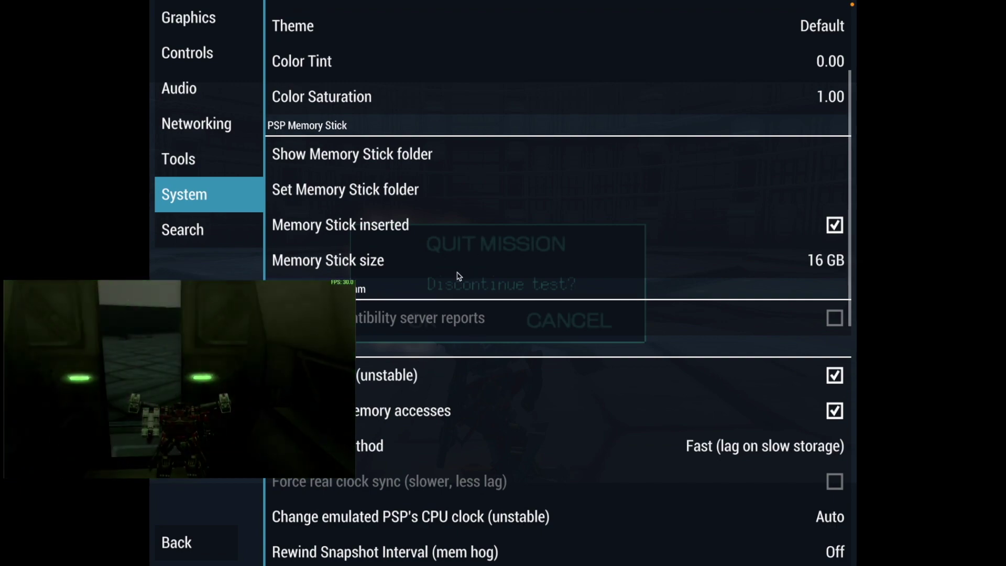
{"action": "left_click", "coordinate": [459, 276]}
{"action": "left_click", "coordinate": [470, 177]}
{"action": "scroll", "coordinate": [470, 177], "scroll_direction": "down", "scroll_amount": 5}
{"action": "scroll", "coordinate": [470, 177], "scroll_direction": "up", "scroll_amount": 3}
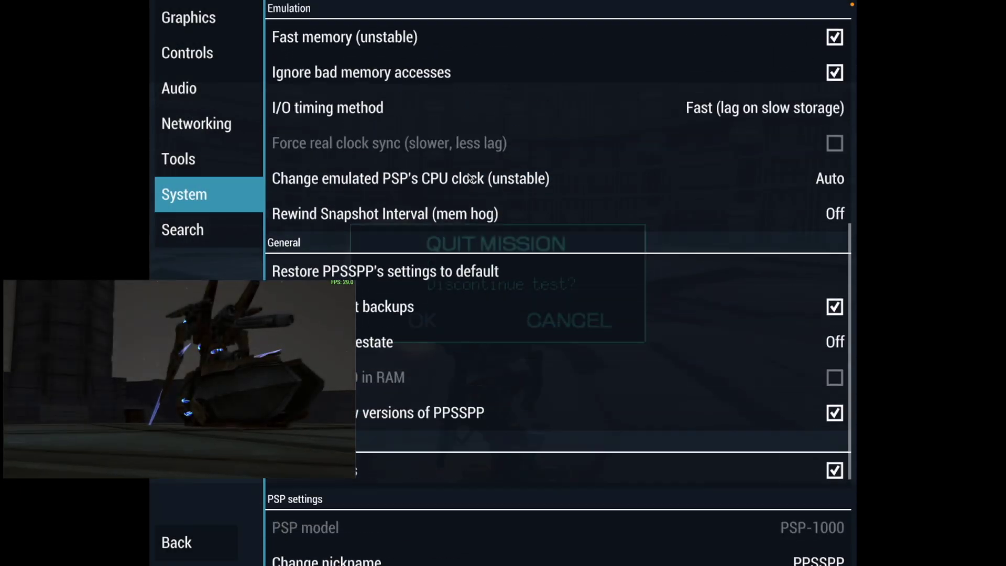
{"action": "scroll", "coordinate": [485, 196], "scroll_direction": "down", "scroll_amount": 3}
{"action": "scroll", "coordinate": [486, 196], "scroll_direction": "up", "scroll_amount": 3}
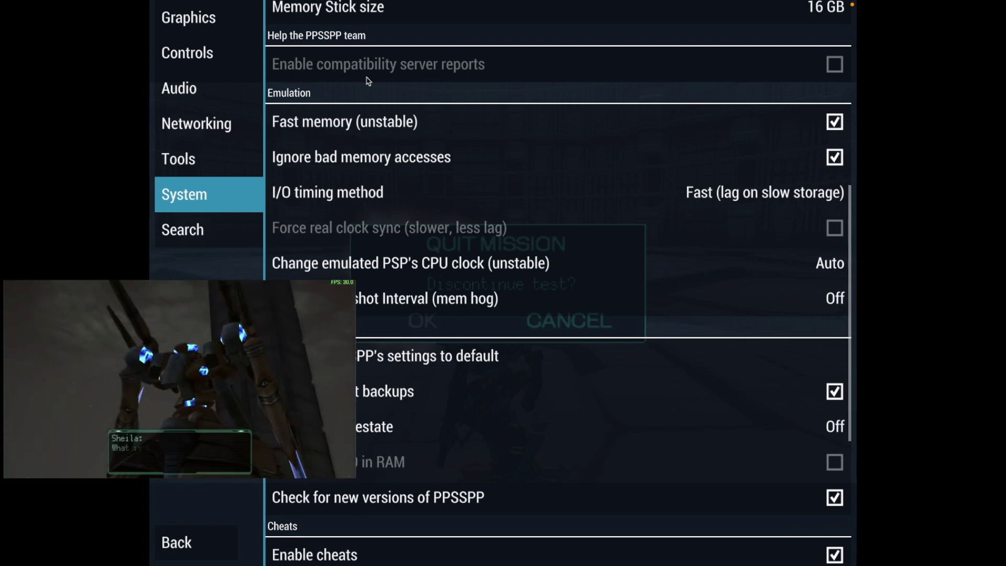
Inspect the Rewind Snapshot Interval setting, calculate 300/30 in Spotlight Search, and dismiss the search
{"action": "left_click", "coordinate": [405, 298]}
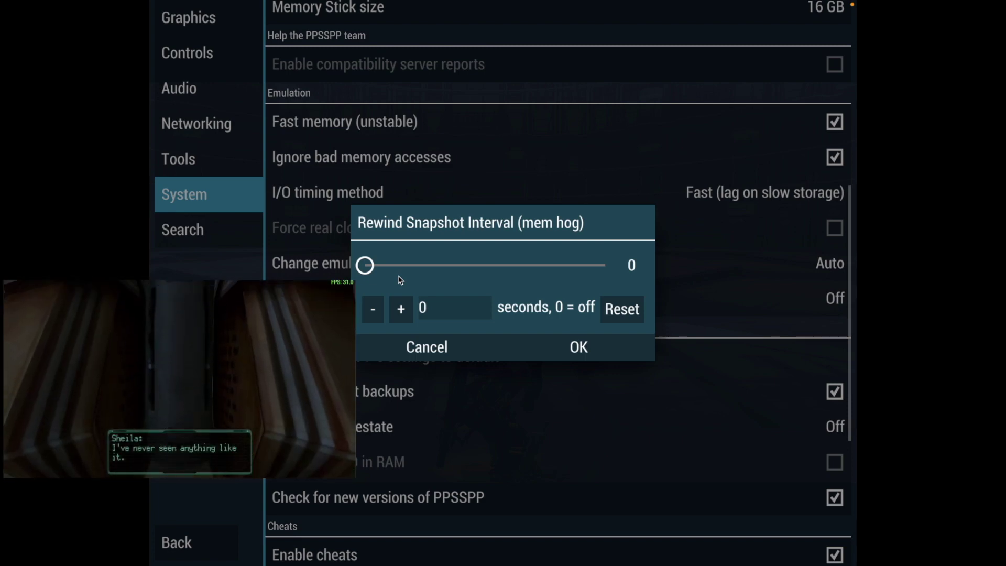
{"action": "key", "text": "super+space"}
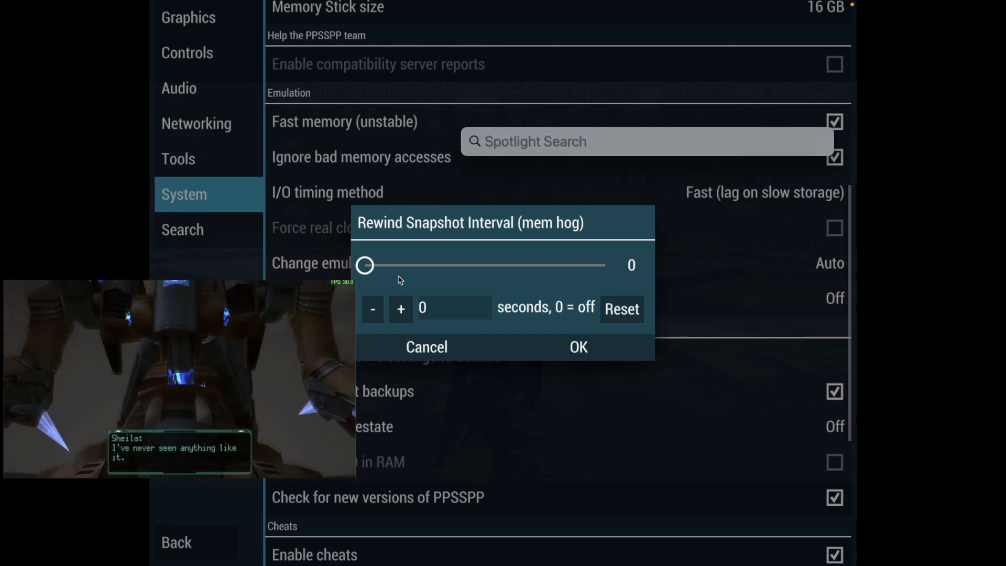
{"action": "key", "text": "Escape"}
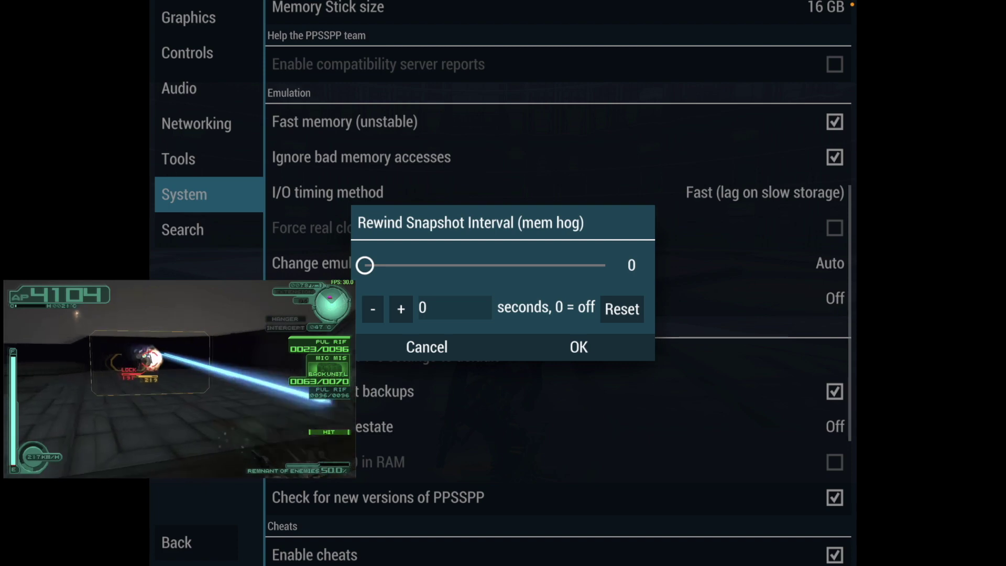
{"action": "key", "text": "super+space"}
{"action": "type", "text": "3"}
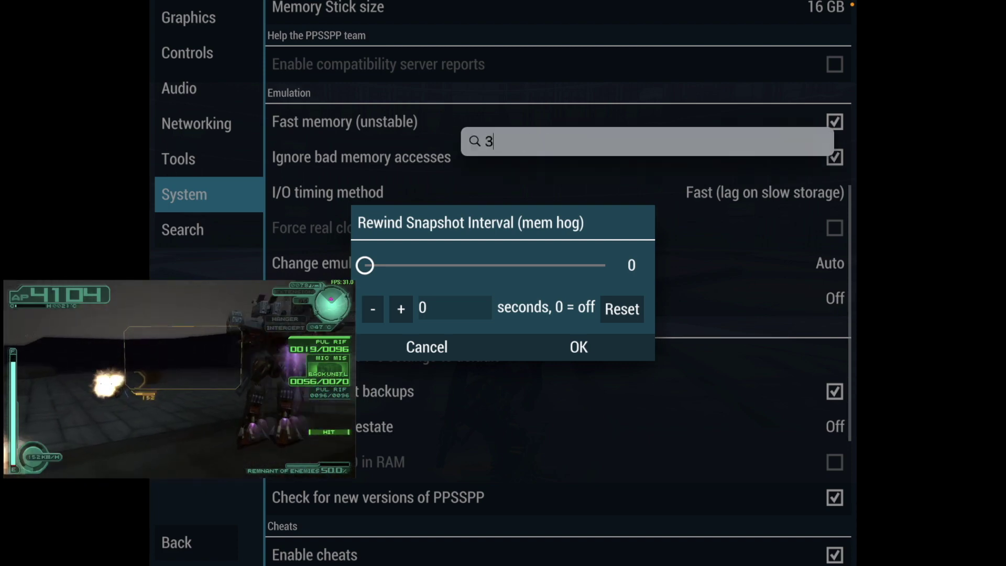
{"action": "type", "text": "00/"}
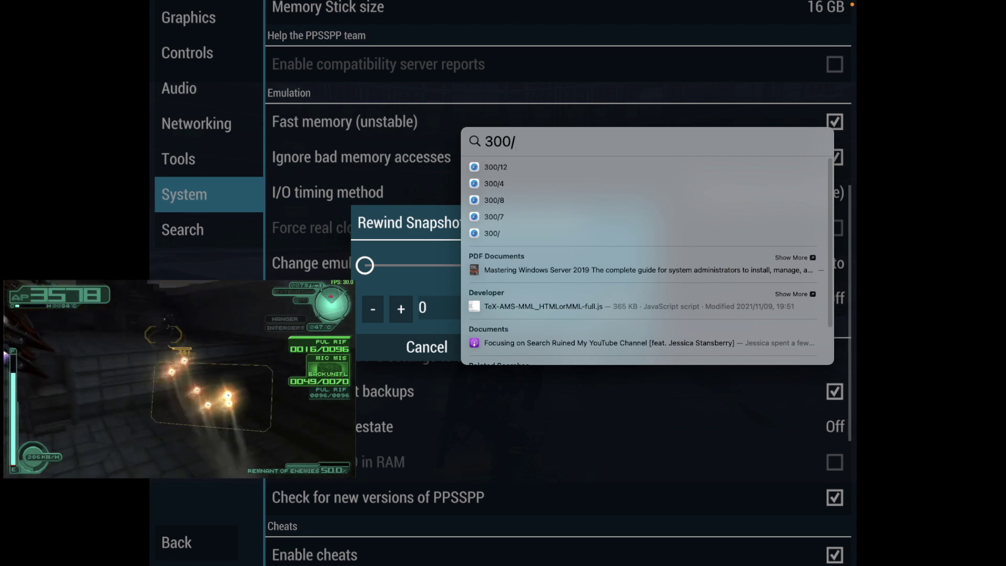
{"action": "type", "text": "30"}
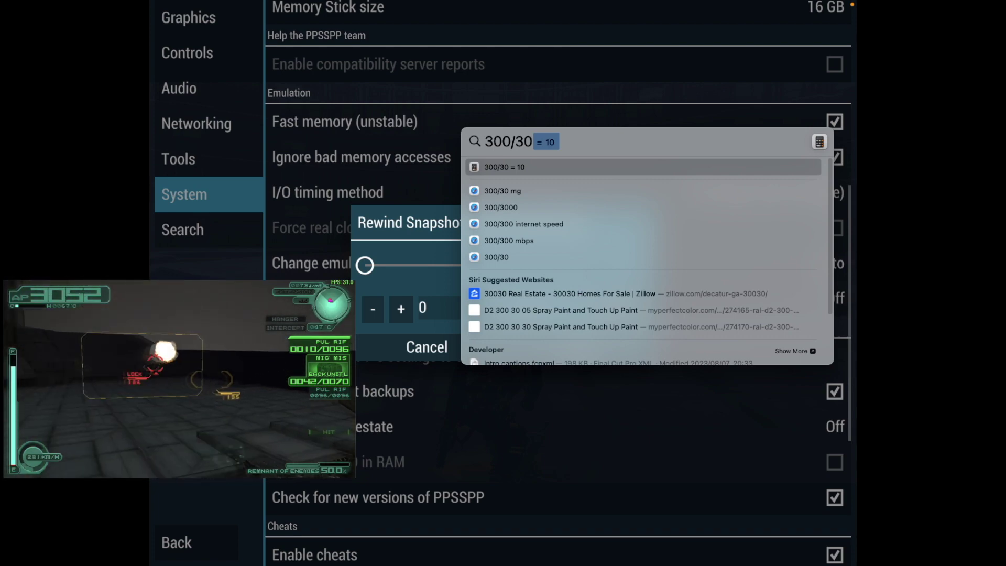
{"action": "key", "text": "Escape"}
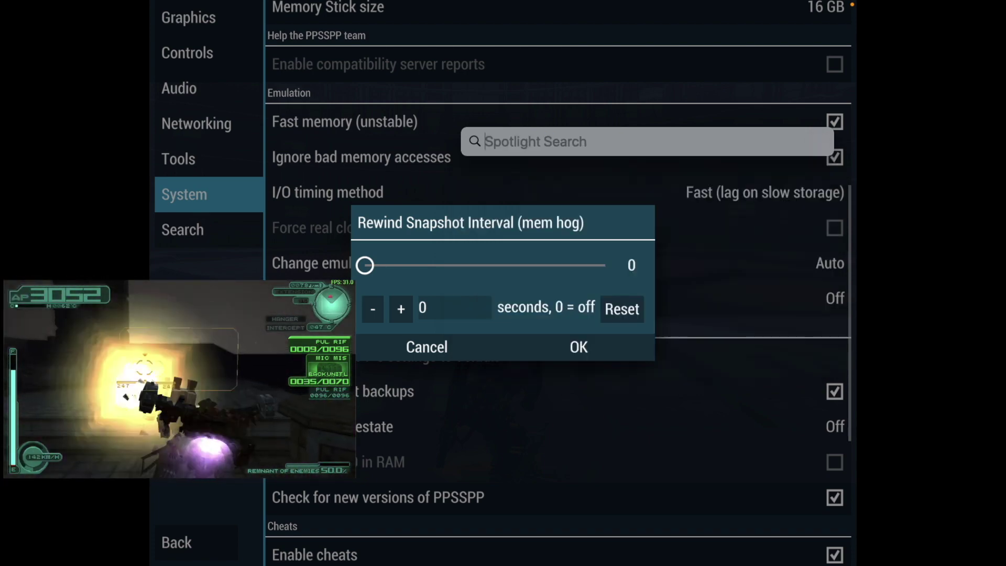
{"action": "key", "text": "Escape"}
Examine the options for auto loading a savestate and leave the list without choosing one
{"action": "key", "text": "Down"}
{"action": "key", "text": "Down"}
{"action": "key", "text": "Down"}
{"action": "key", "text": "Return"}
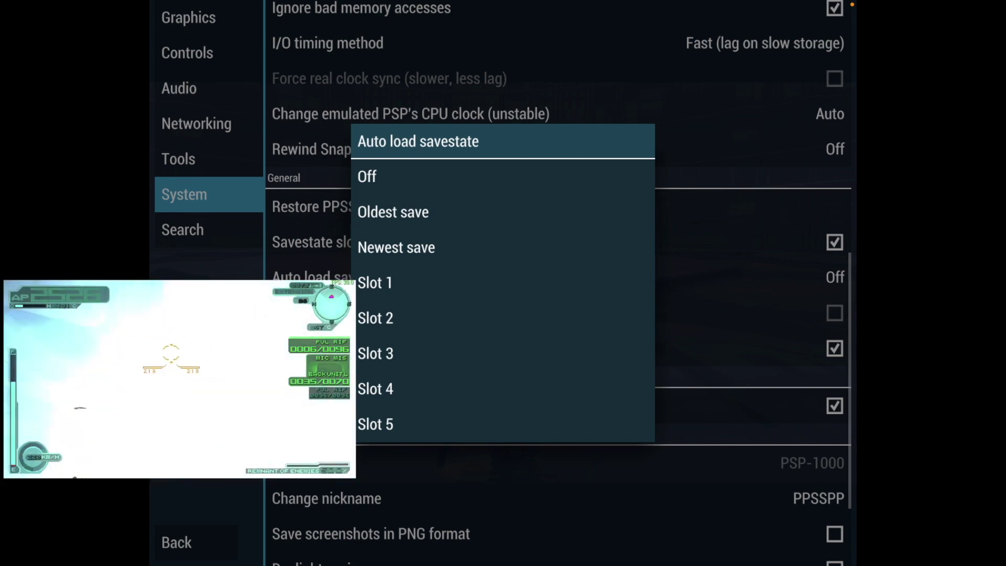
{"action": "key", "text": "Escape"}
Look at the settings search section and return to the game's pause menu
{"action": "key", "text": "Left"}
{"action": "key", "text": "Down"}
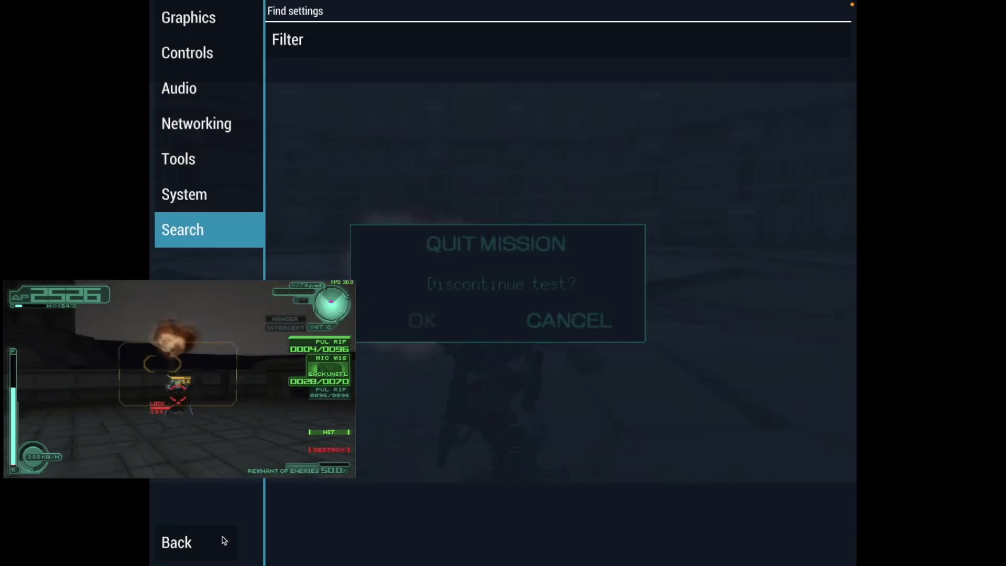
{"action": "left_click", "coordinate": [225, 541]}
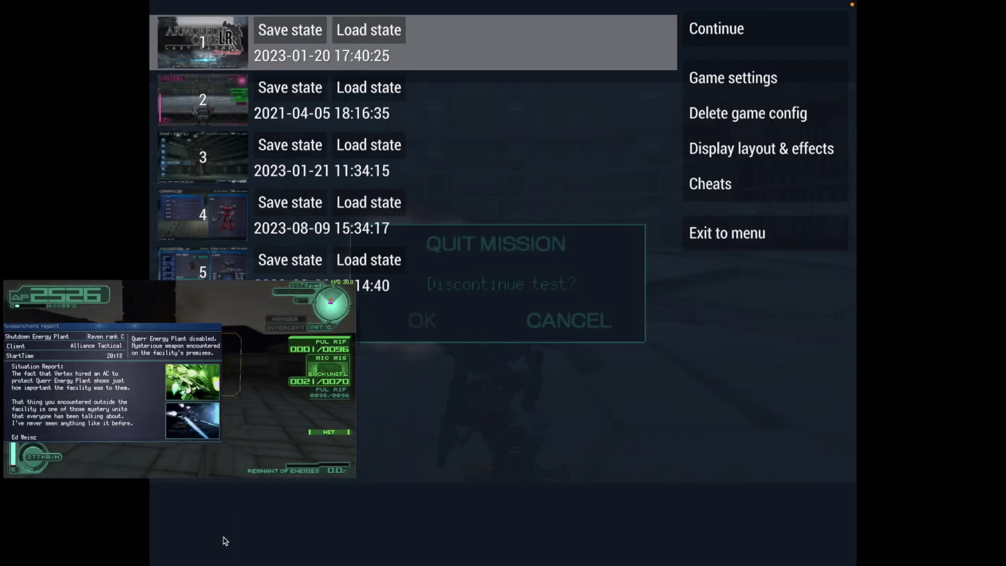